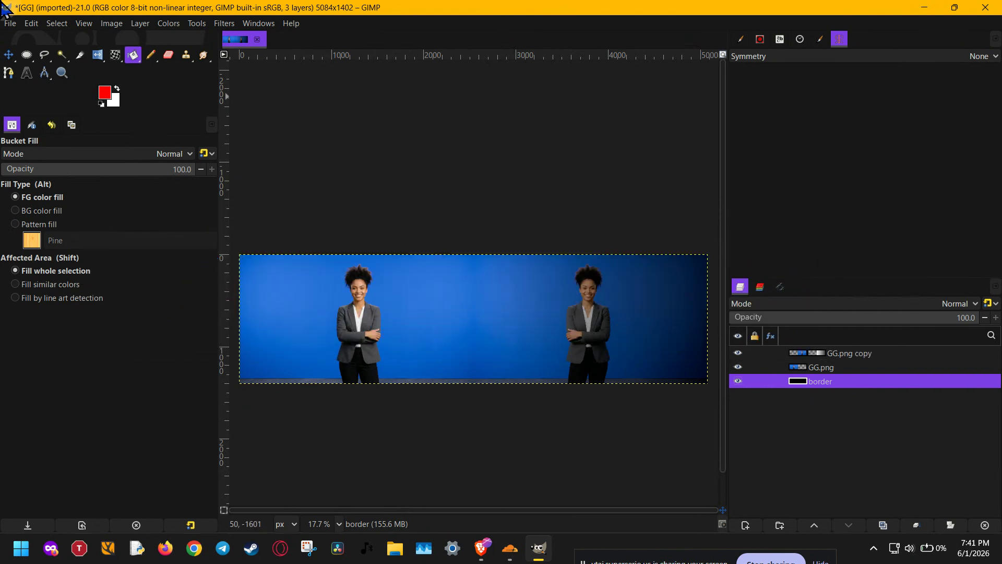
- Create a new blank image 2000 px wide and 2000 px high
left_click(10, 23)
left_click(19, 35)
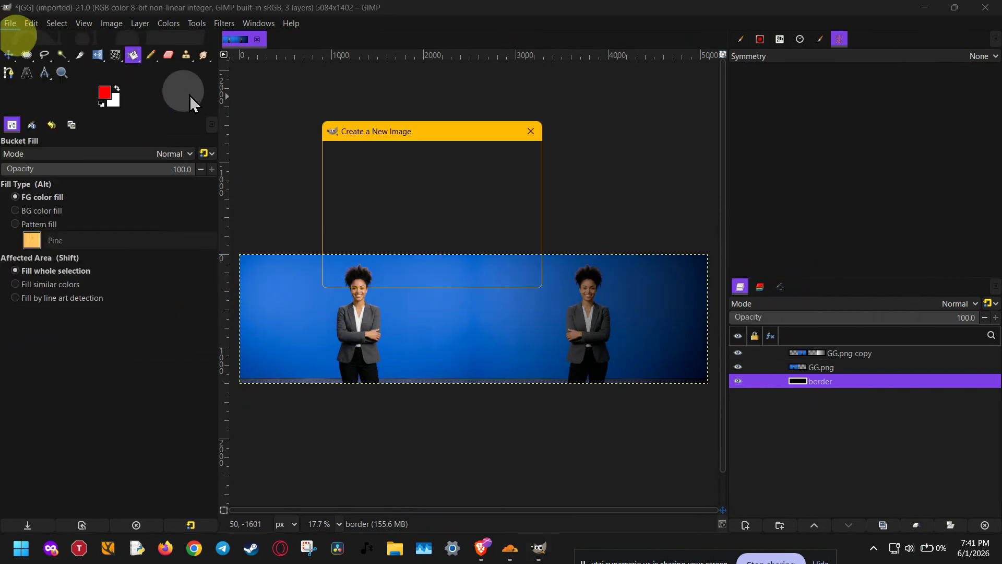
left_click(392, 193)
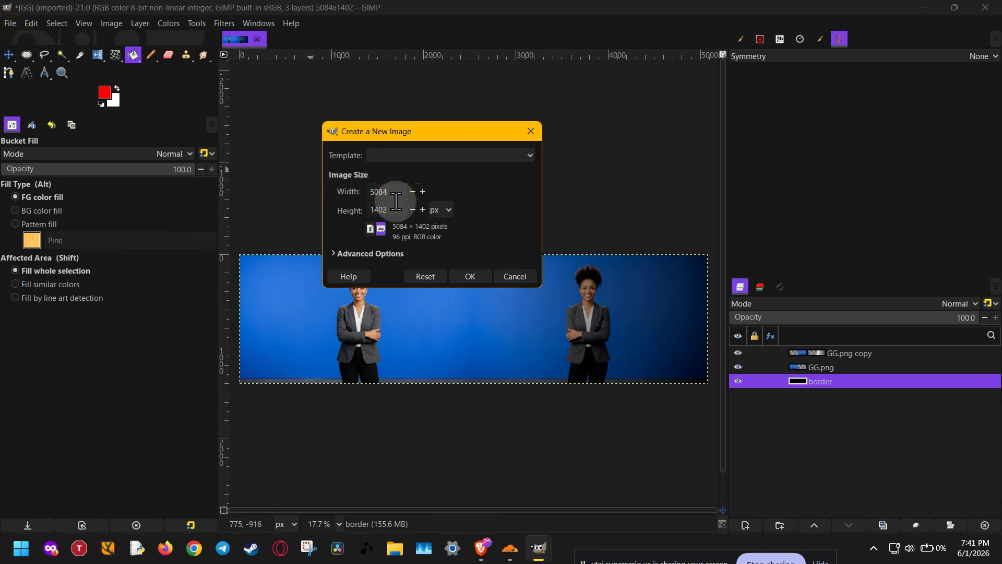
double_click(378, 192)
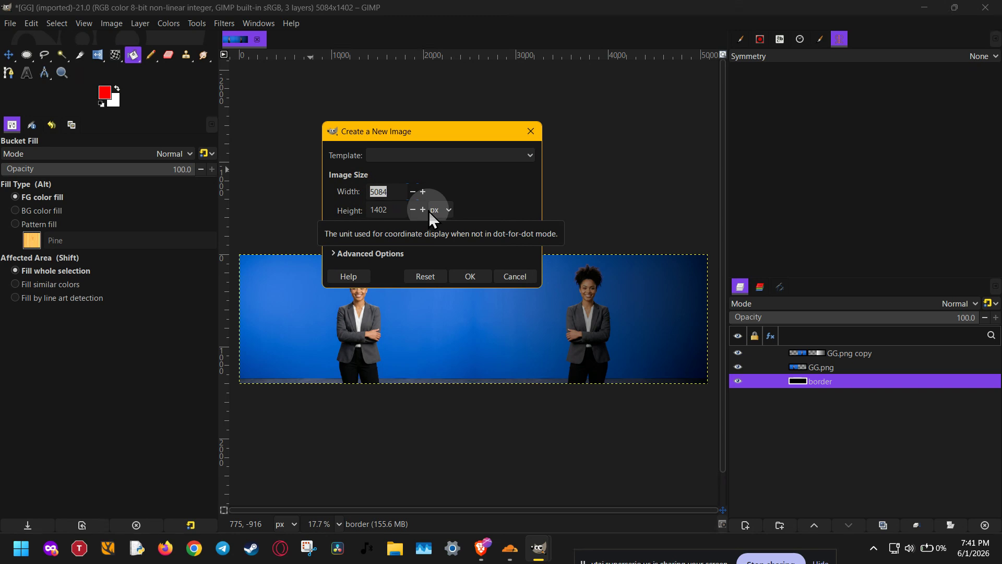
type("2000")
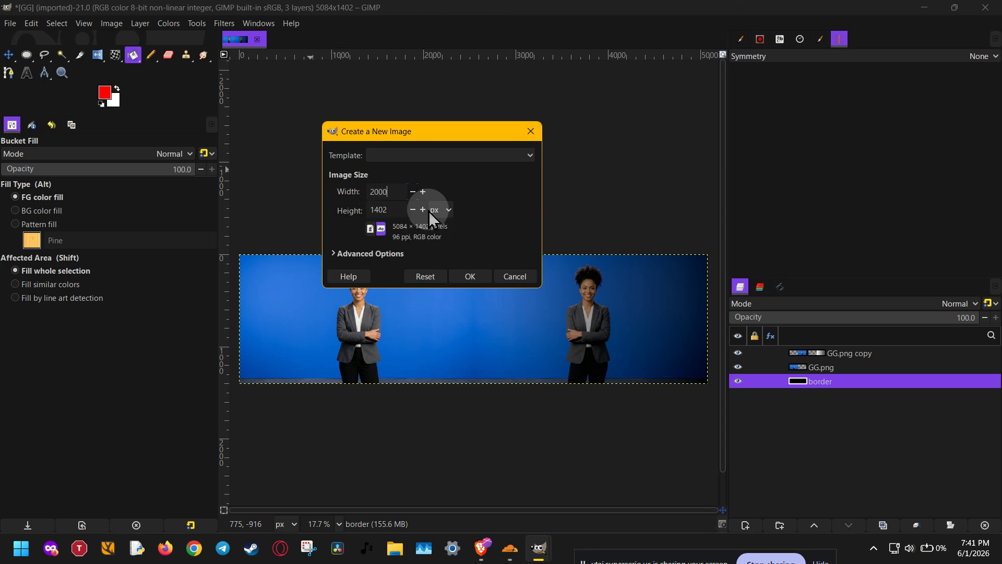
key("Tab")
type("2000")
left_click(459, 274)
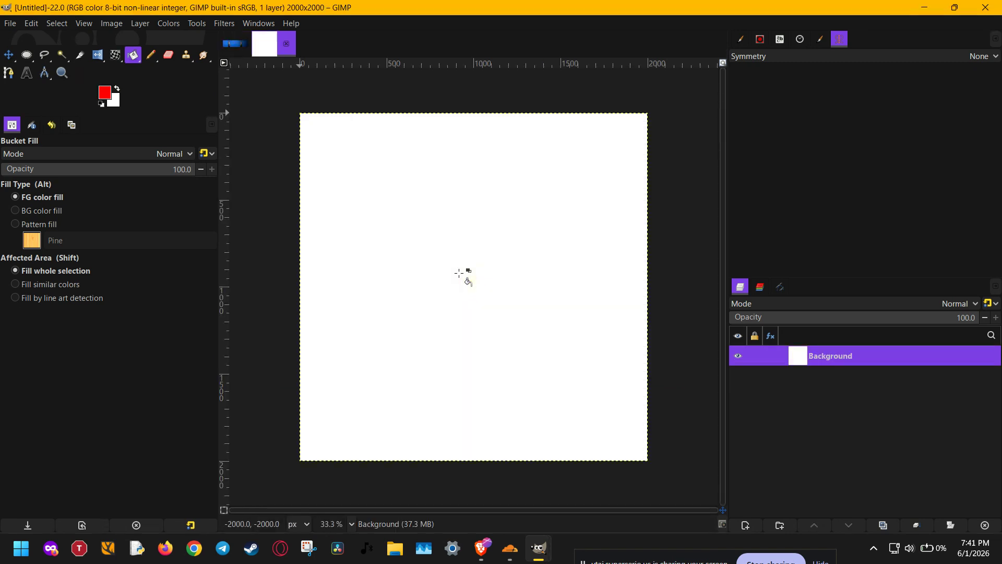
- Add a new transparent layer named border above the background layer, at the full image size
left_click(745, 524)
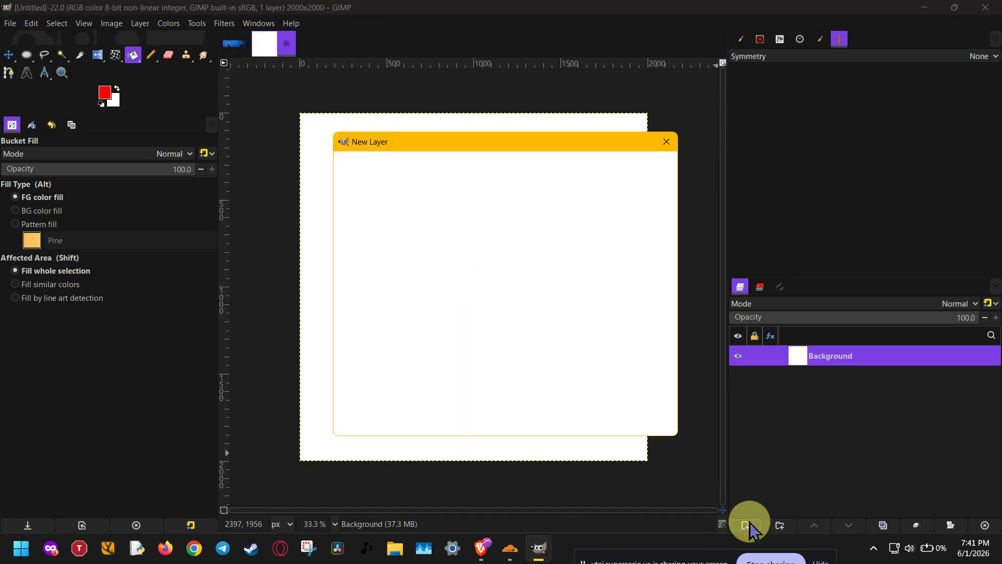
scroll(472, 410, "down", 2)
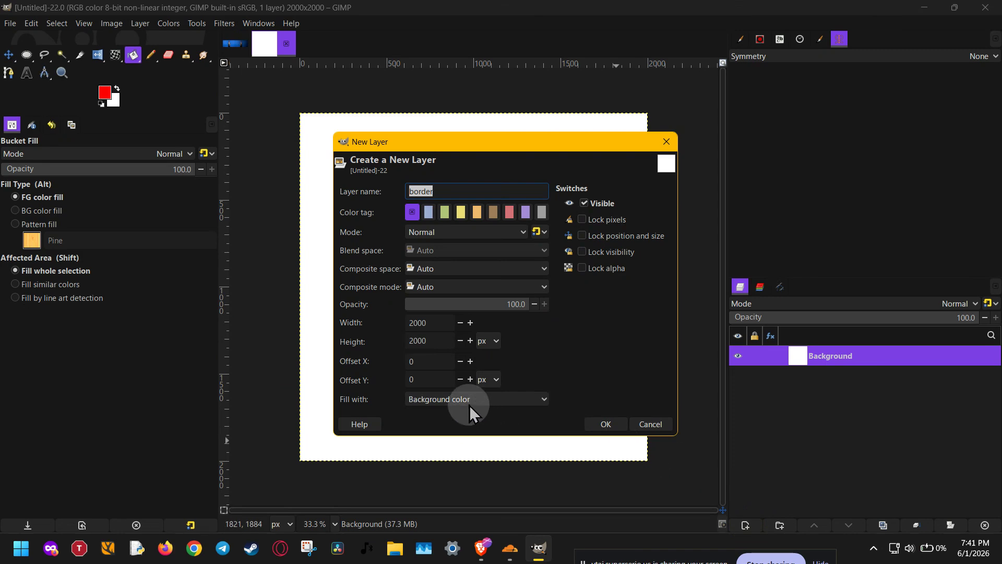
scroll(472, 409, "down", 2)
left_click(601, 424)
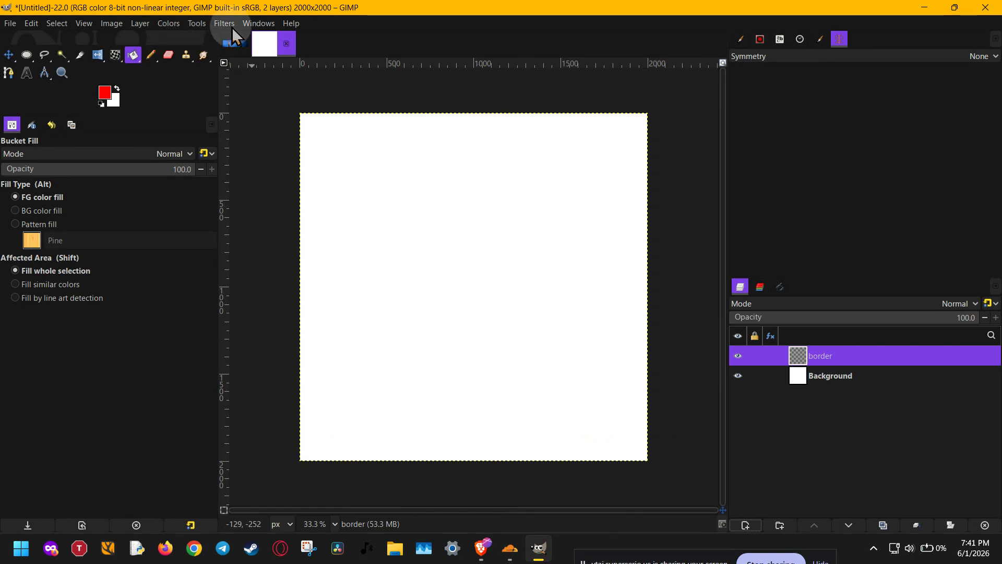
- Show the Symmetry Painting options and set the symmetry type to Mandala
left_click(257, 25)
left_click(293, 38)
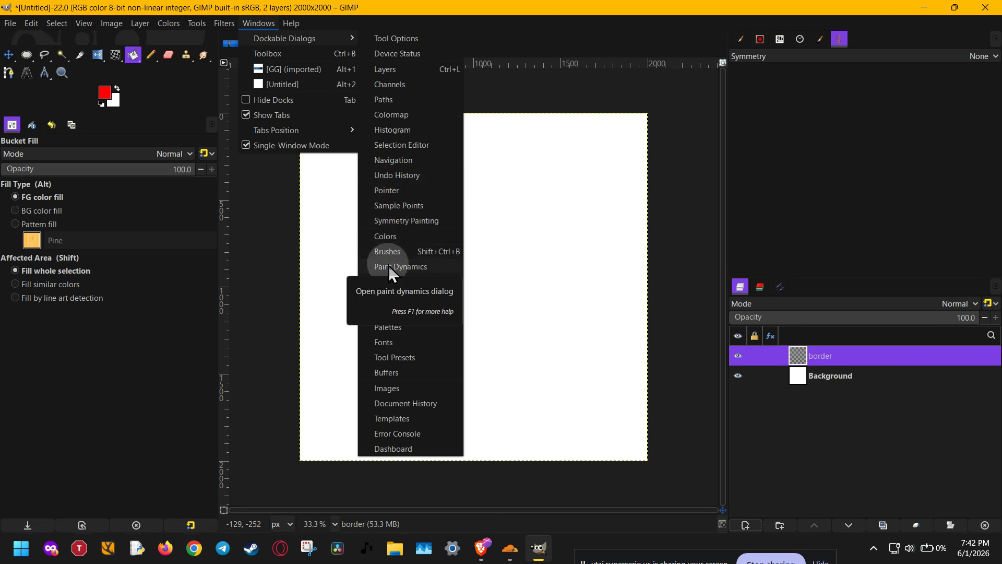
left_click(393, 222)
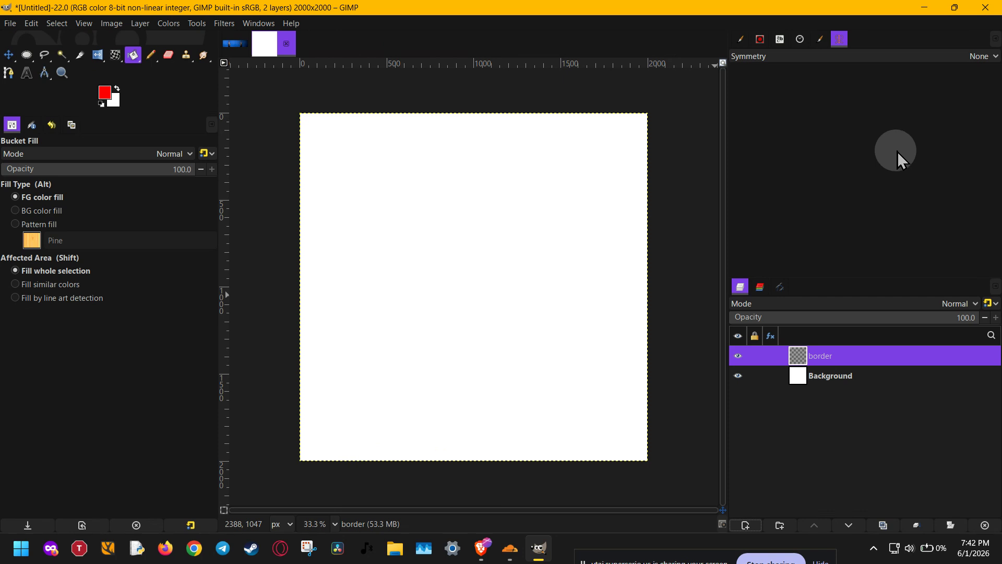
left_click(984, 56)
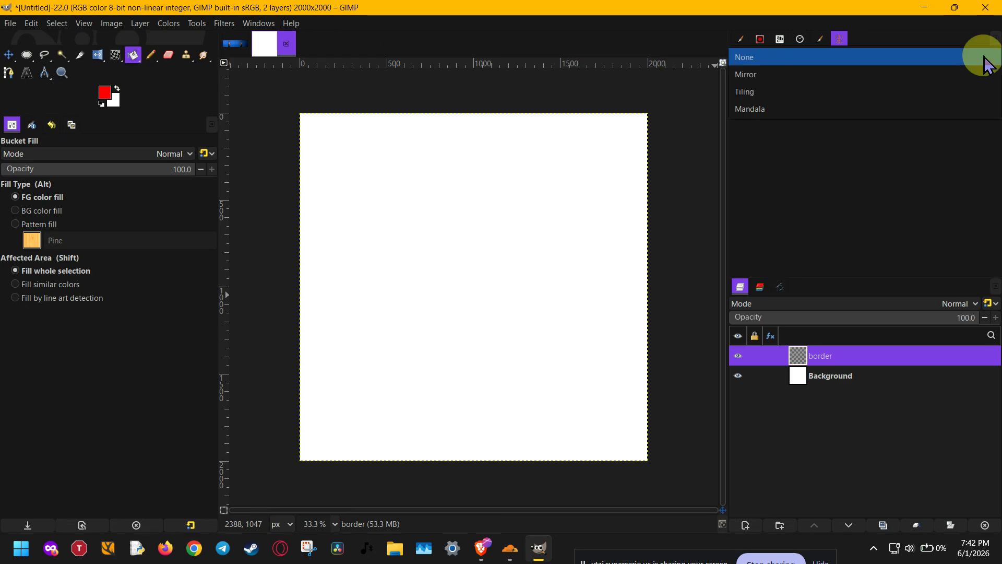
left_click(984, 59)
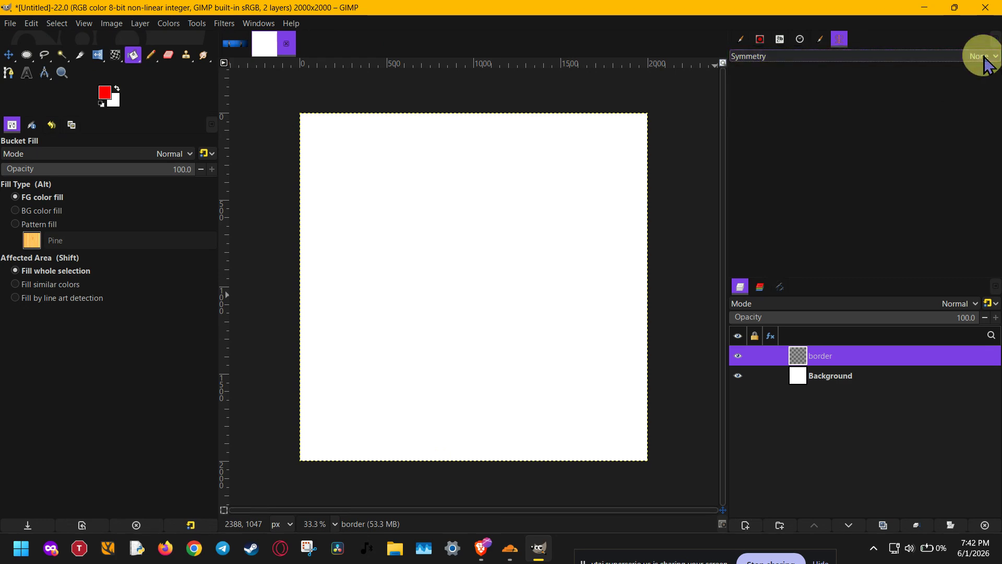
left_click(768, 56)
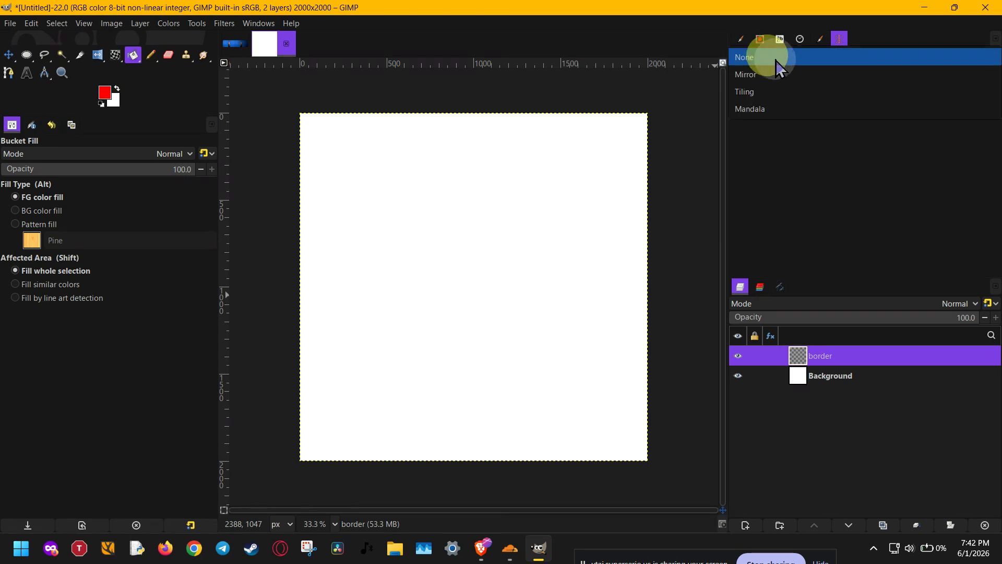
left_click(781, 109)
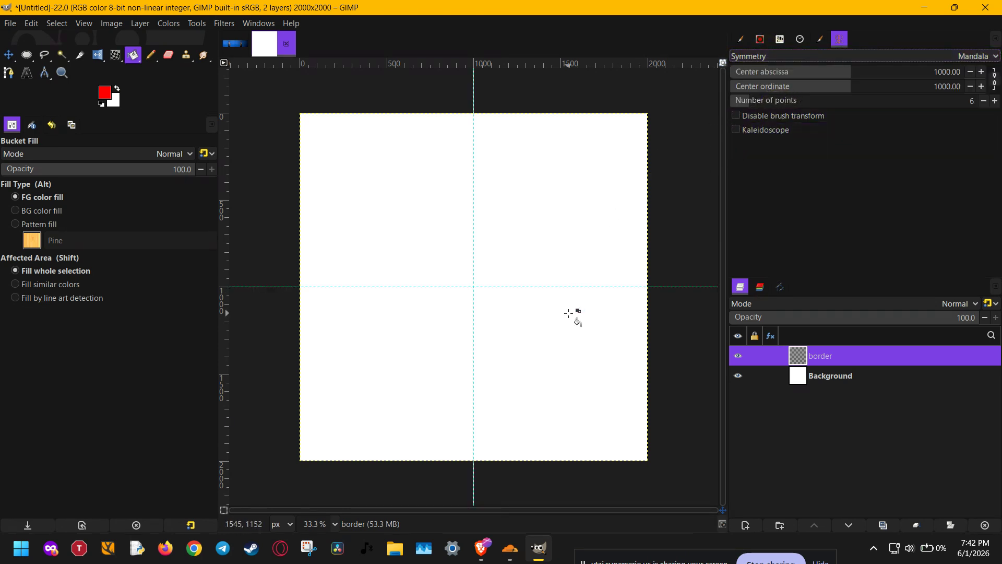
- Set the mandala symmetry's number of points to 16
scroll(317, 521, "up", 1)
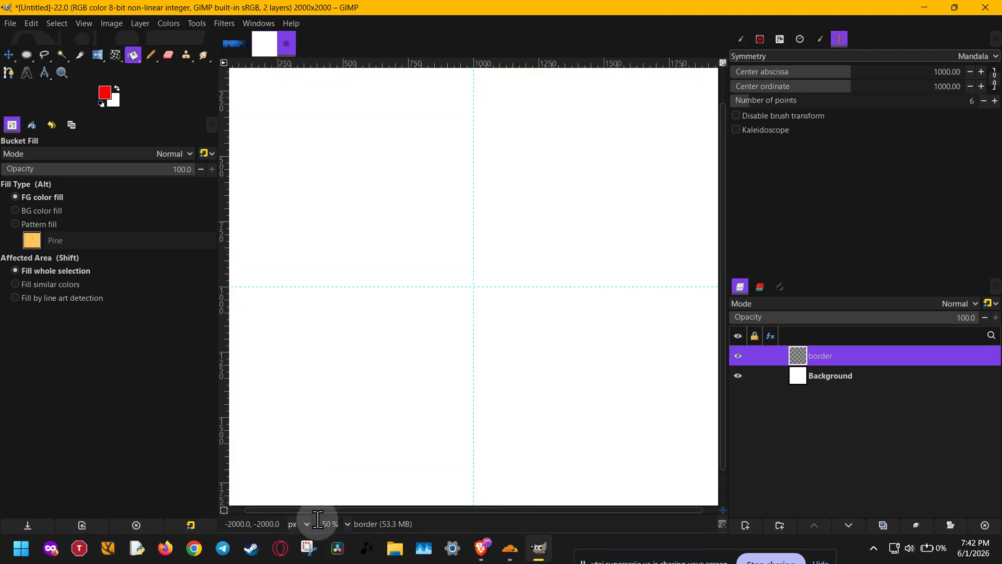
scroll(318, 521, "up", 2)
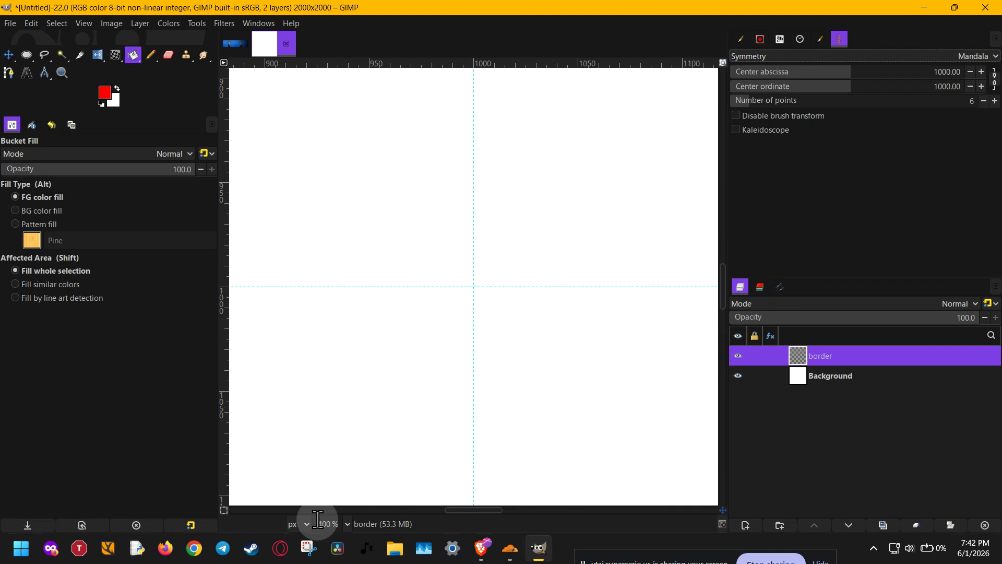
scroll(317, 521, "down", 3)
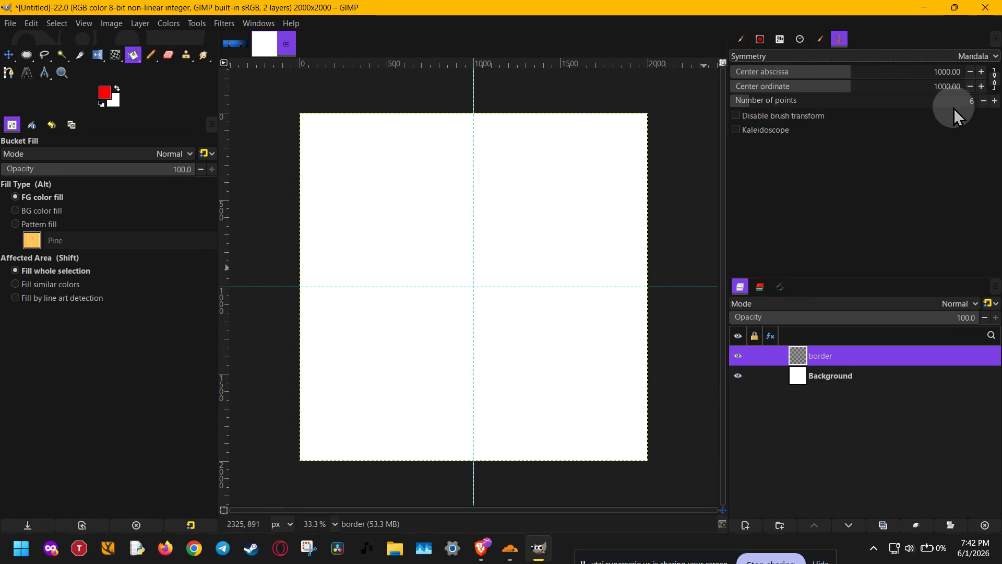
scroll(952, 105, "up", 1)
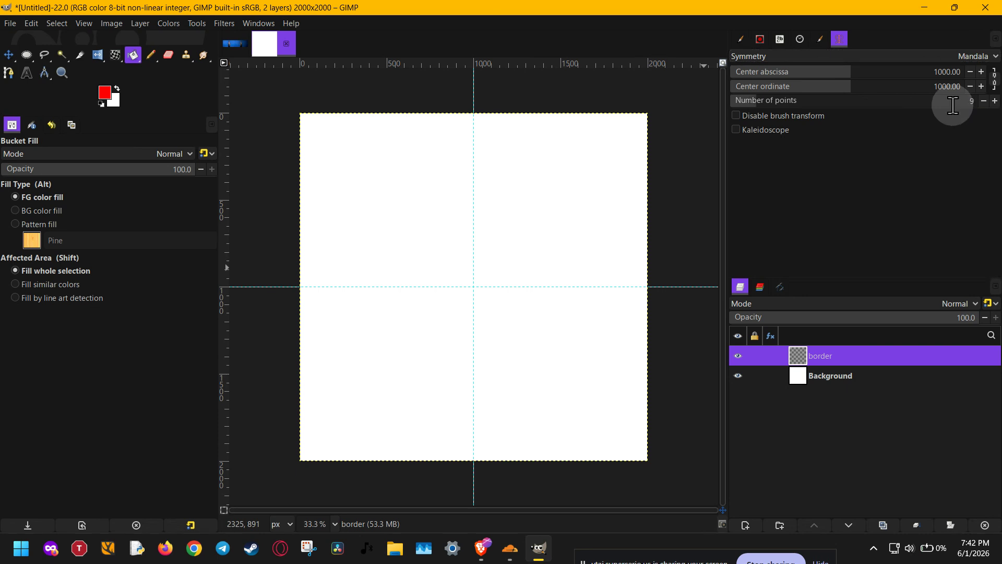
scroll(953, 105, "up", 2)
scroll(952, 105, "up", 1)
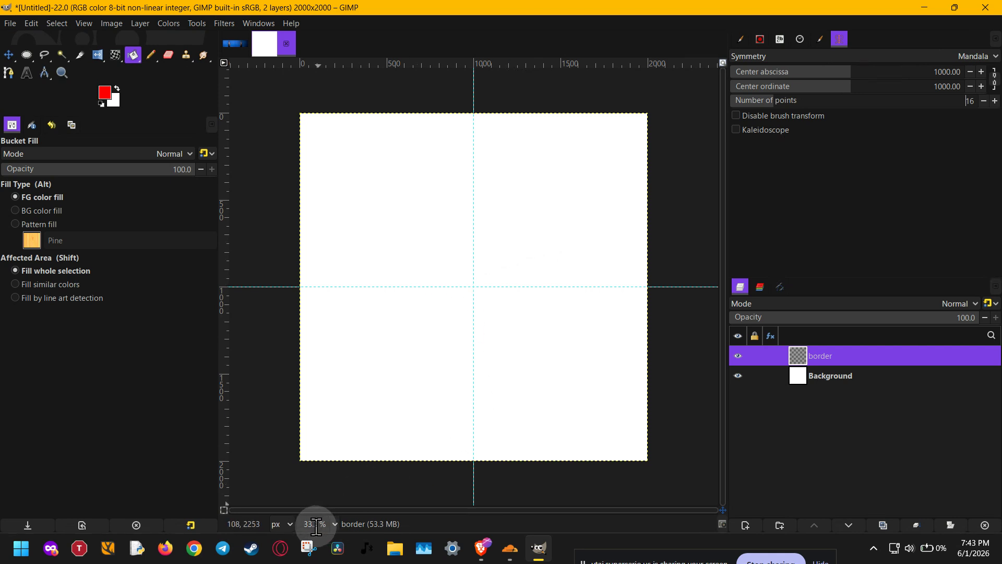
- Paint faint red swirls around the canvas centre with the Paintbrush, adding short strokes, hearts and petal shapes outward
scroll(316, 527, "up", 1)
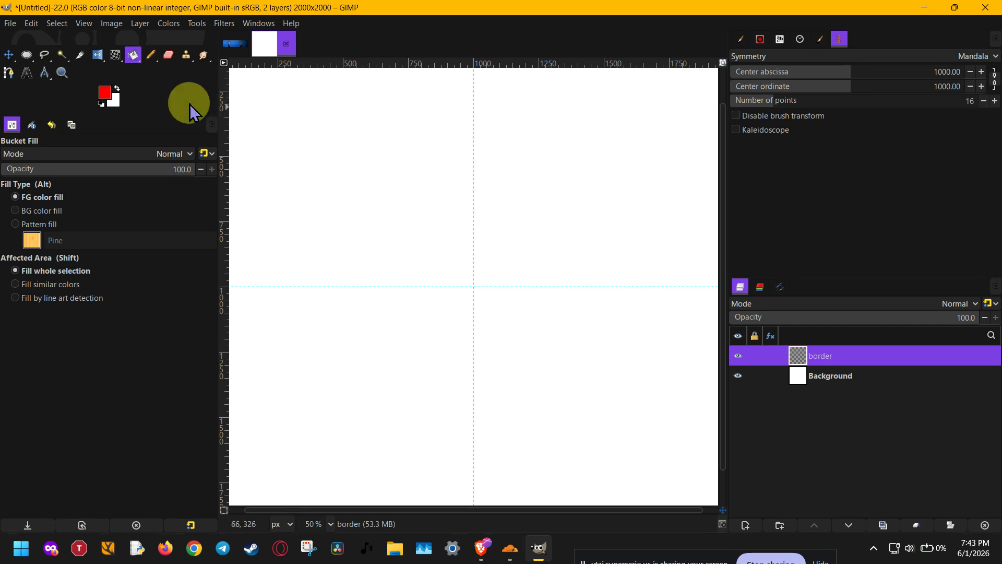
key("p")
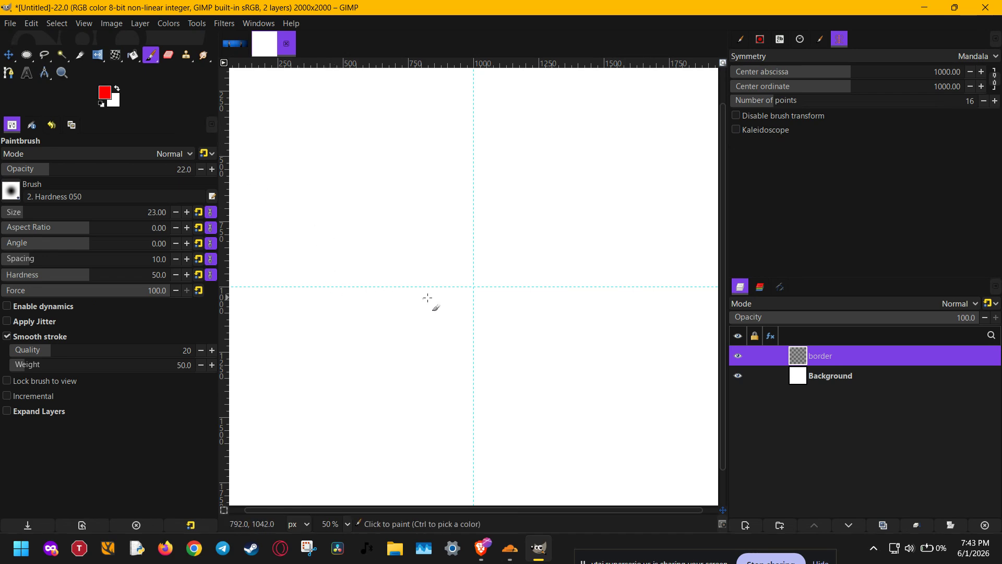
mouse_move(385, 282)
left_mouse_down()
mouse_move(416, 280)
mouse_move(444, 253)
mouse_move(462, 286)
left_mouse_up()
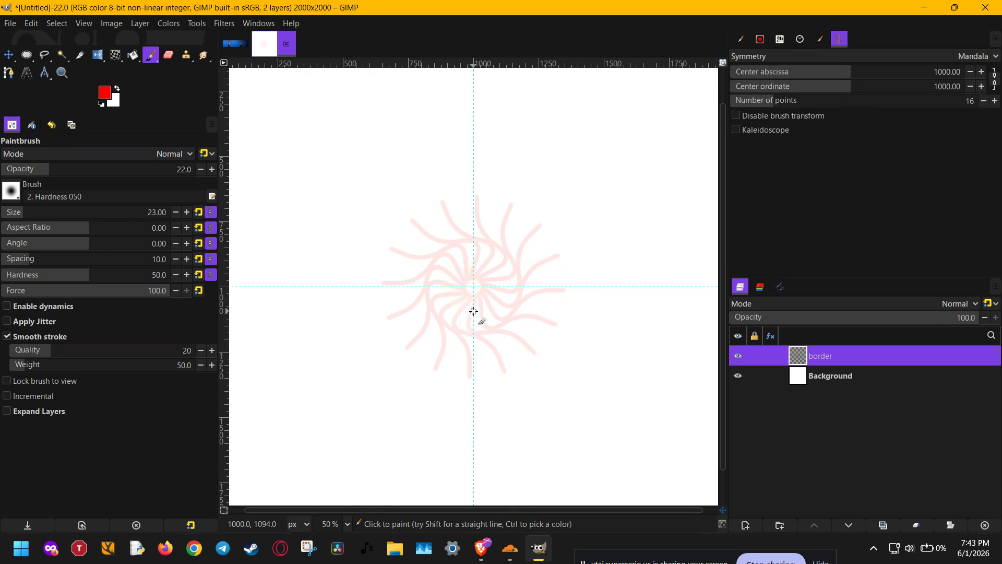
left_click(382, 242)
mouse_move(382, 243)
left_mouse_down()
mouse_move(388, 215)
mouse_move(373, 229)
mouse_move(369, 199)
mouse_move(356, 210)
mouse_move(330, 177)
mouse_move(342, 207)
mouse_move(325, 214)
mouse_move(357, 225)
mouse_move(308, 181)
mouse_move(283, 183)
mouse_move(287, 197)
mouse_move(316, 197)
mouse_move(281, 210)
mouse_move(280, 228)
mouse_move(301, 221)
mouse_move(315, 178)
mouse_move(292, 137)
mouse_move(267, 132)
mouse_move(270, 160)
mouse_move(256, 163)
mouse_move(313, 179)
left_mouse_up()
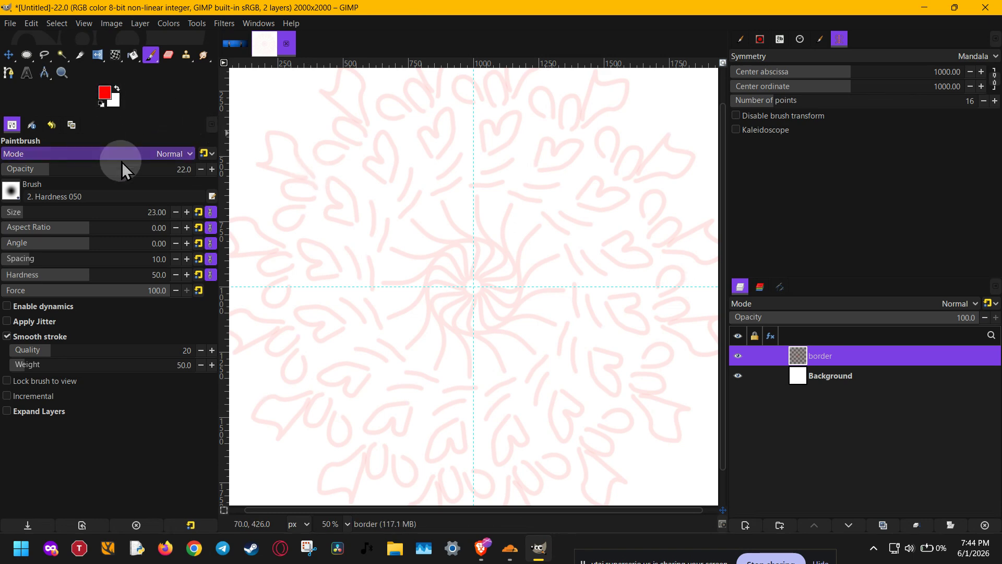
- Raise the Paintbrush opacity to 100 and paint solid red dashes and looping, wavy strokes from the mandala's centre to its outer tips
left_click_drag(117, 167, 208, 165)
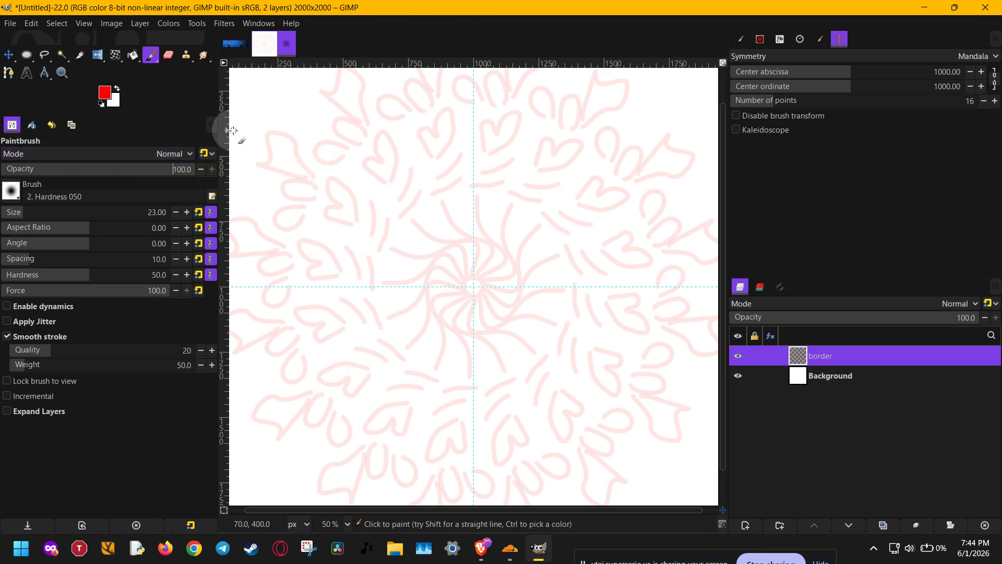
left_click_drag(291, 164, 273, 150)
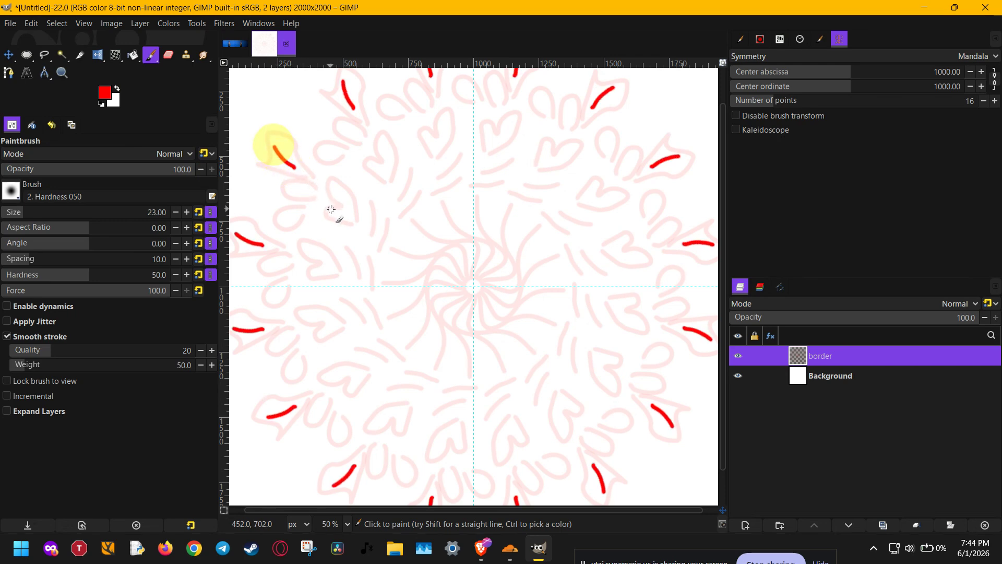
left_click(346, 219)
left_click_drag(346, 219, 340, 188)
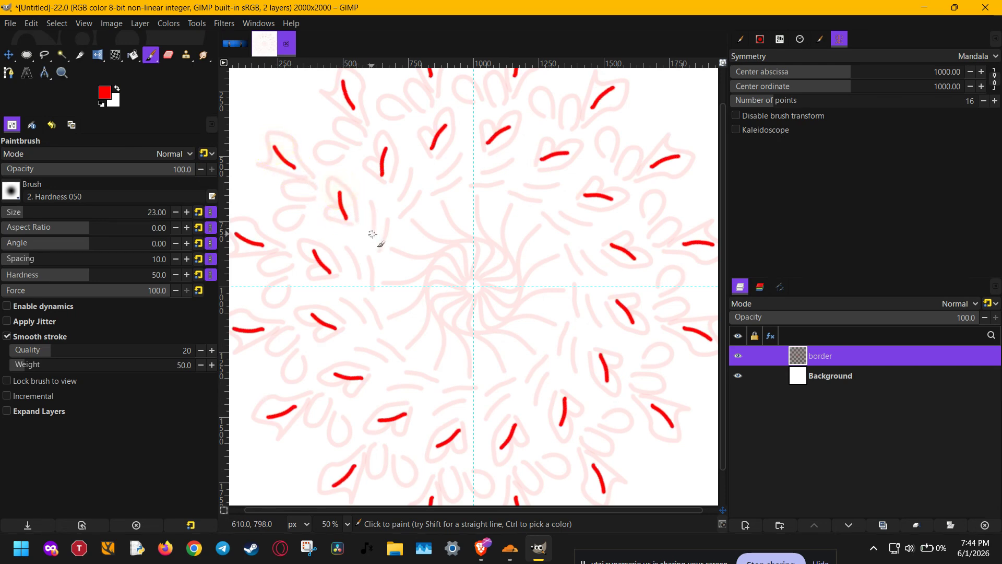
mouse_move(377, 234)
left_mouse_down()
mouse_move(367, 206)
mouse_move(386, 234)
mouse_move(384, 217)
left_mouse_up()
mouse_move(390, 282)
left_mouse_down()
mouse_move(393, 251)
mouse_move(407, 242)
mouse_move(427, 261)
mouse_move(421, 268)
mouse_move(441, 262)
mouse_move(472, 286)
left_mouse_up()
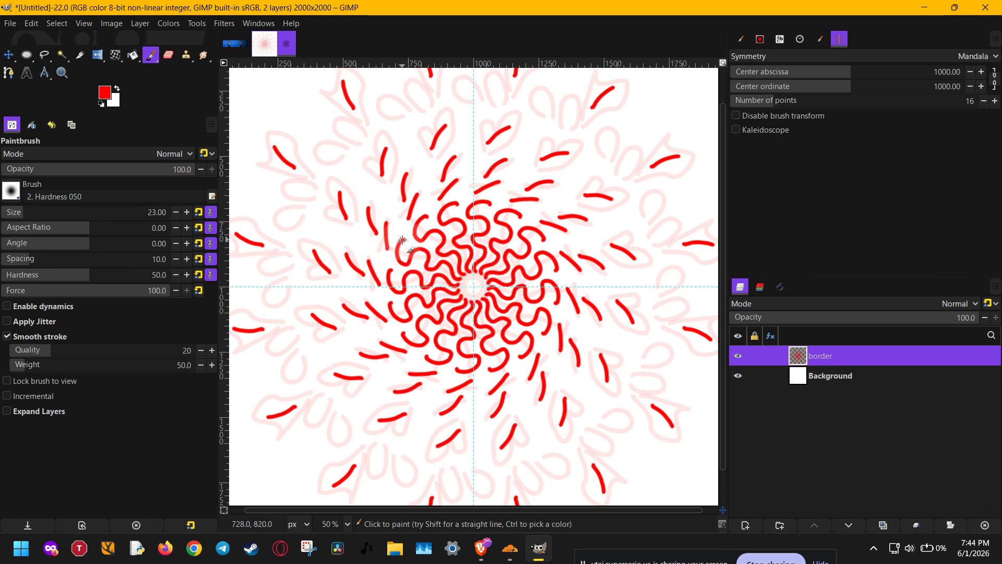
mouse_move(402, 240)
left_mouse_down()
mouse_move(379, 229)
mouse_move(385, 255)
mouse_move(388, 231)
mouse_move(369, 203)
mouse_move(371, 231)
mouse_move(352, 212)
left_mouse_up()
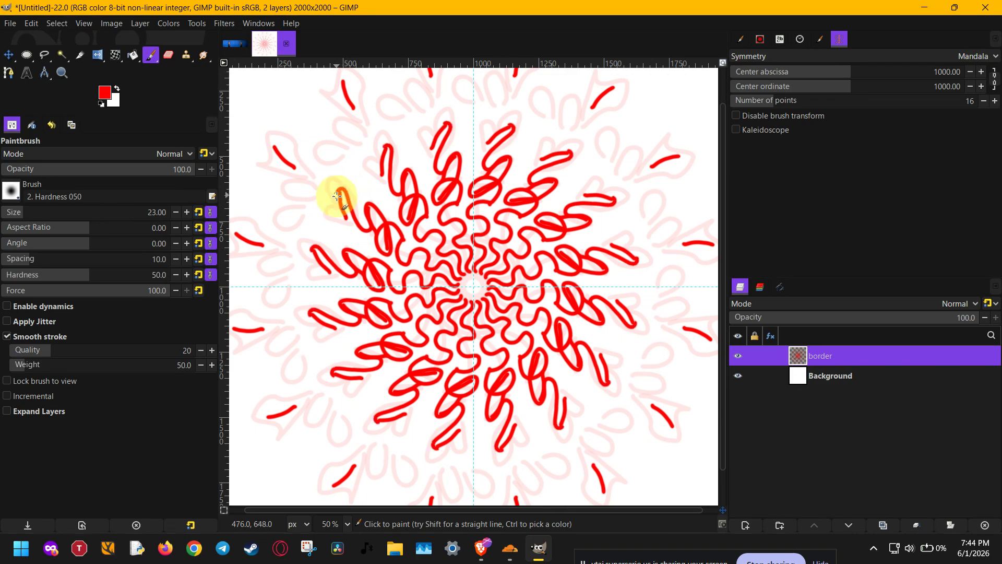
mouse_move(345, 224)
left_mouse_down()
mouse_move(317, 182)
mouse_move(317, 221)
mouse_move(303, 174)
left_mouse_up()
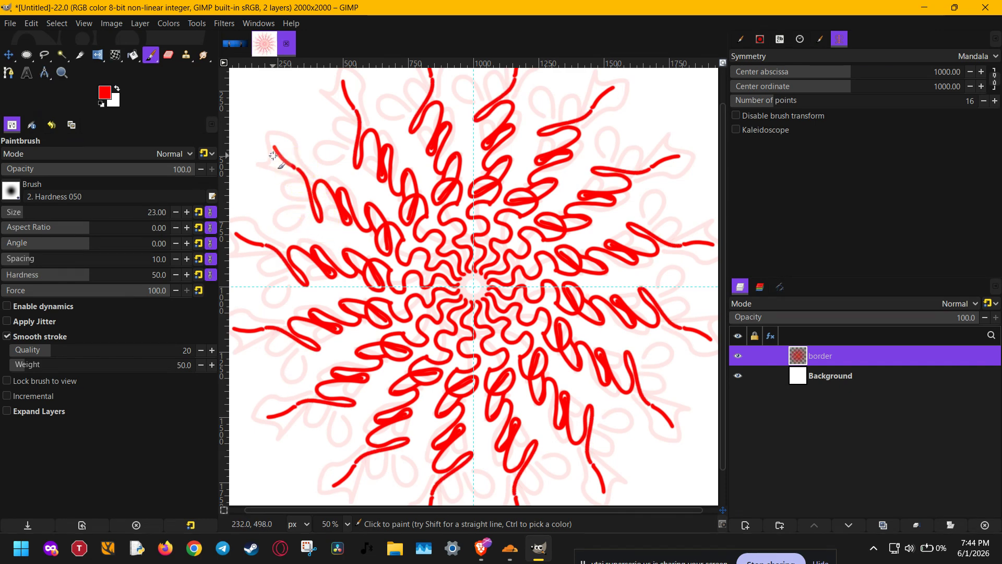
- Change the foreground color to blue (000aff) and paint a wavy stroke over the red arms from the outer tips toward the centre
left_click(107, 94)
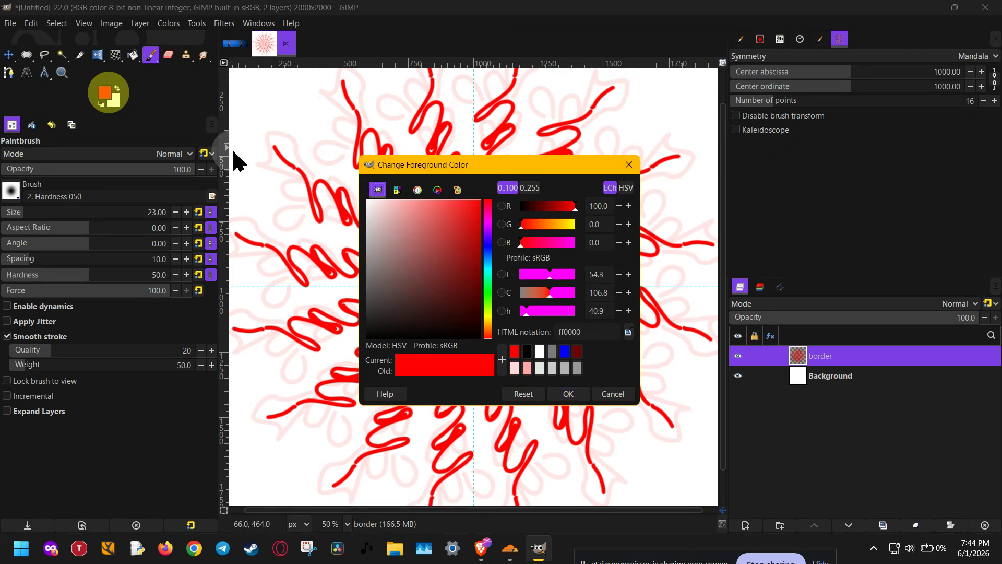
left_click(487, 245)
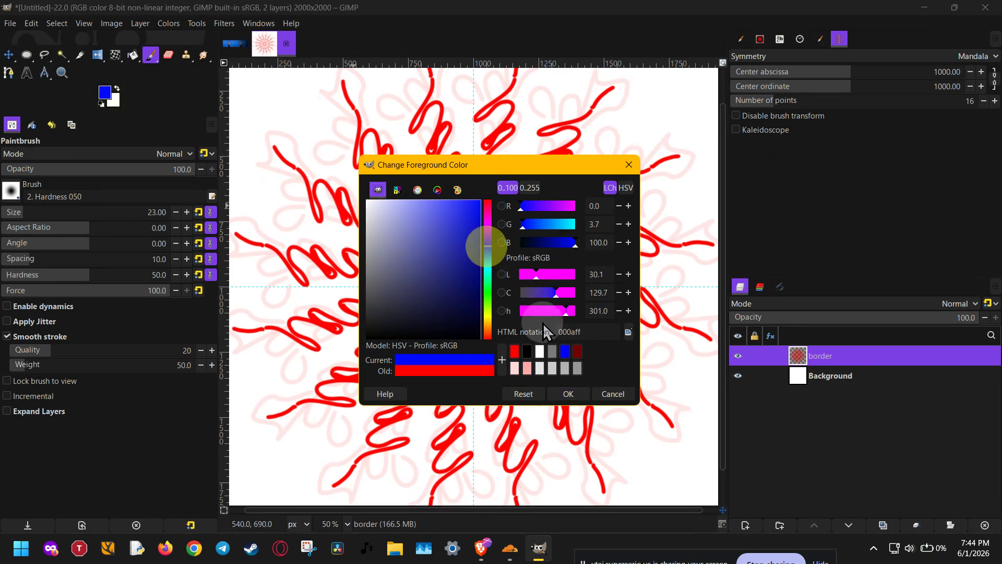
left_click(568, 395)
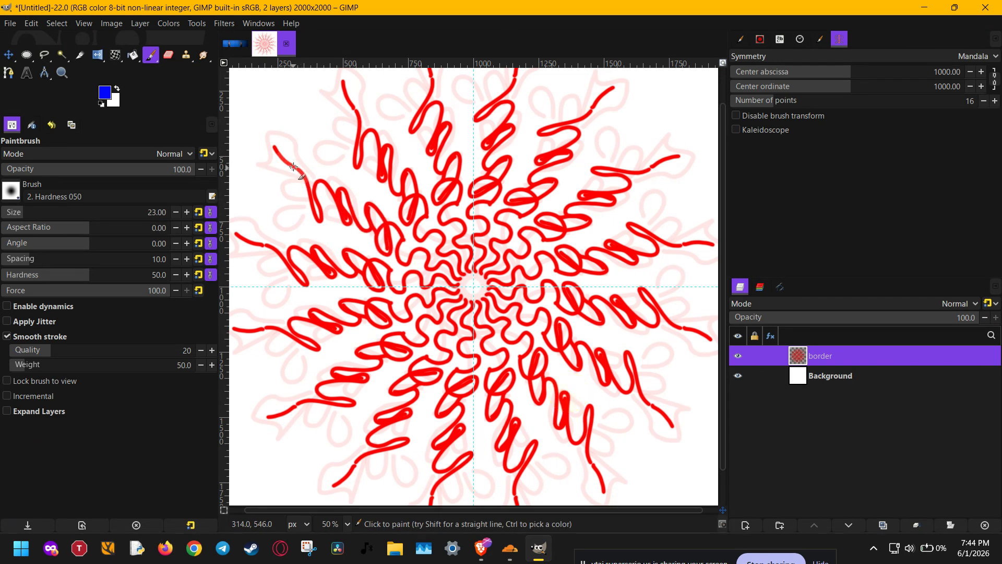
mouse_move(280, 142)
left_mouse_down()
mouse_move(294, 191)
mouse_move(316, 185)
mouse_move(311, 169)
mouse_move(310, 200)
mouse_move(334, 215)
mouse_move(347, 210)
mouse_move(334, 191)
mouse_move(335, 209)
mouse_move(358, 225)
mouse_move(370, 208)
mouse_move(360, 204)
mouse_move(383, 231)
mouse_move(393, 224)
mouse_move(375, 219)
mouse_move(381, 242)
mouse_move(410, 246)
mouse_move(390, 231)
mouse_move(404, 259)
left_mouse_up()
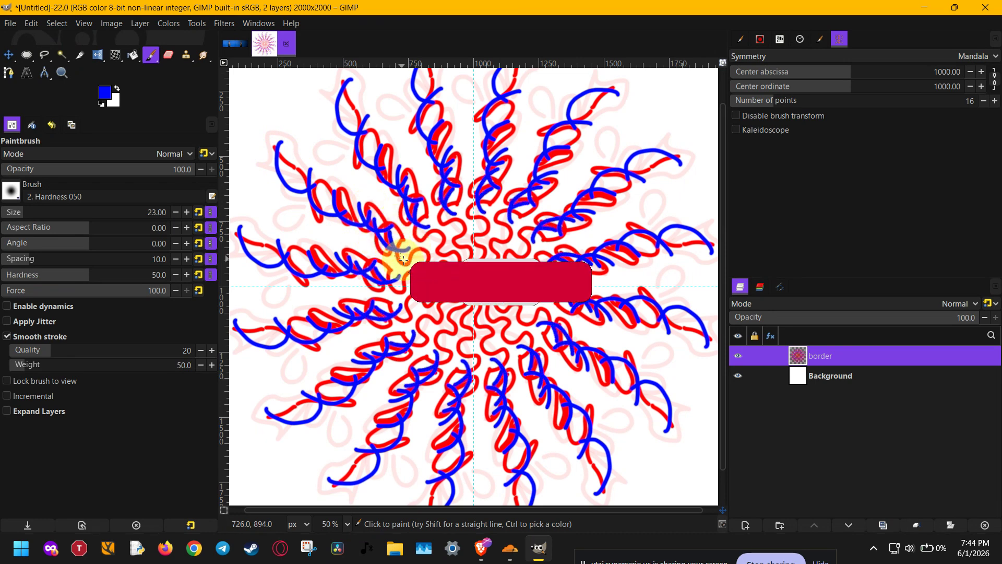